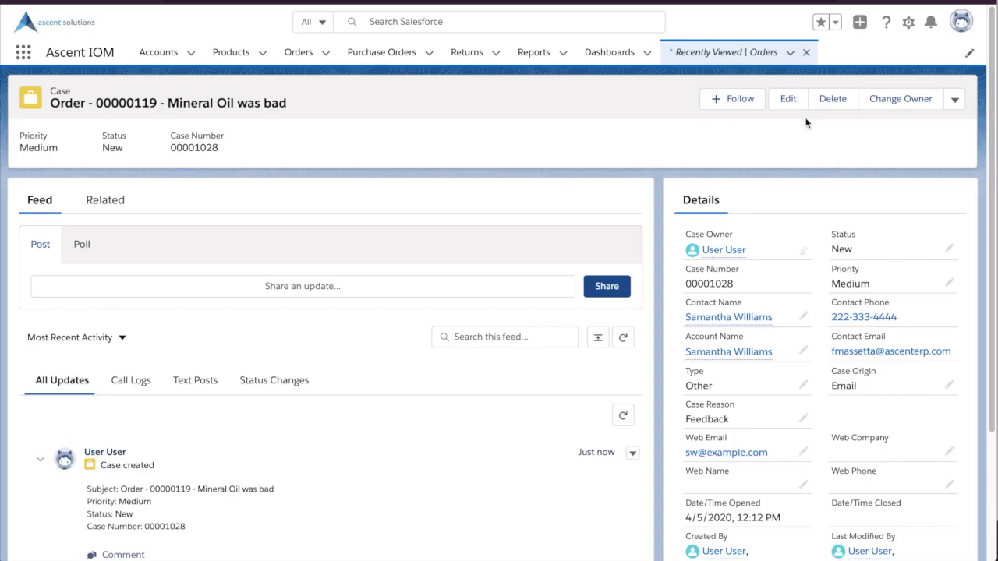
# Step: Scroll down case 00001028, 'Order - 00000119 - Mineral Oil was bad'
pyautogui.scroll(-1, 806, 122)
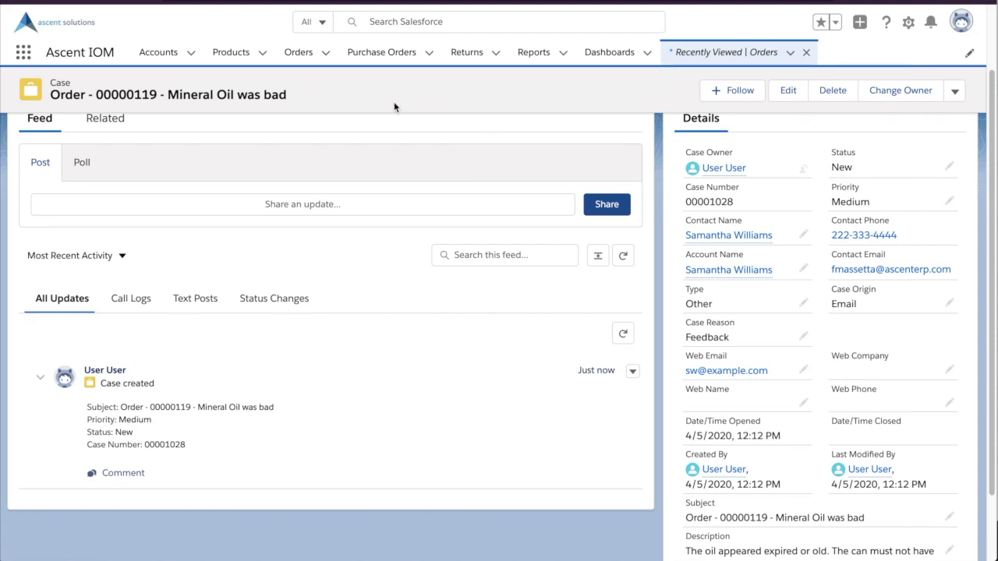
# Step: Open order 00000119 from the case's related Orders list
pyautogui.click(113, 127)
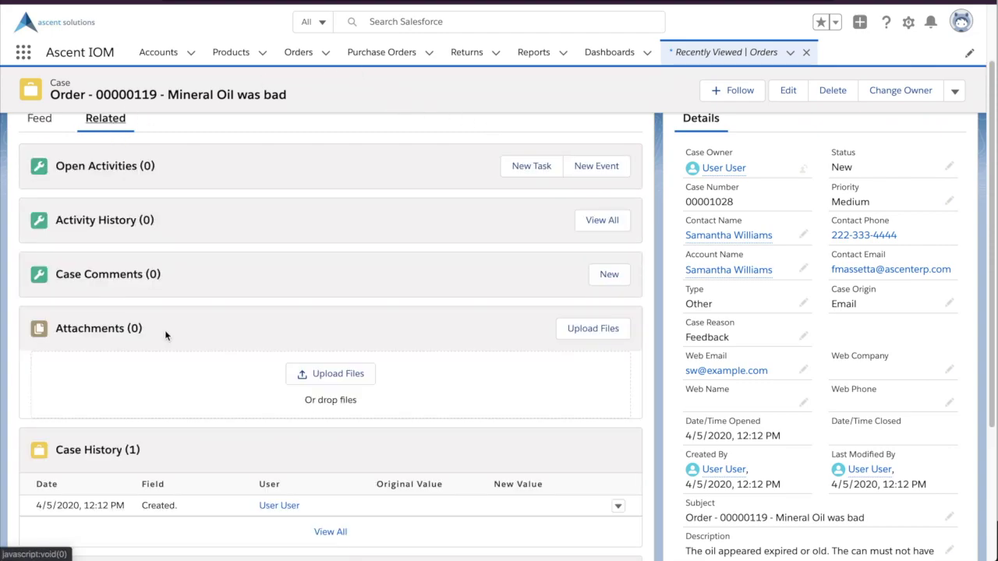
pyautogui.scroll(-2, 164, 330)
pyautogui.scroll(-2, 164, 329)
pyautogui.scroll(-1, 165, 330)
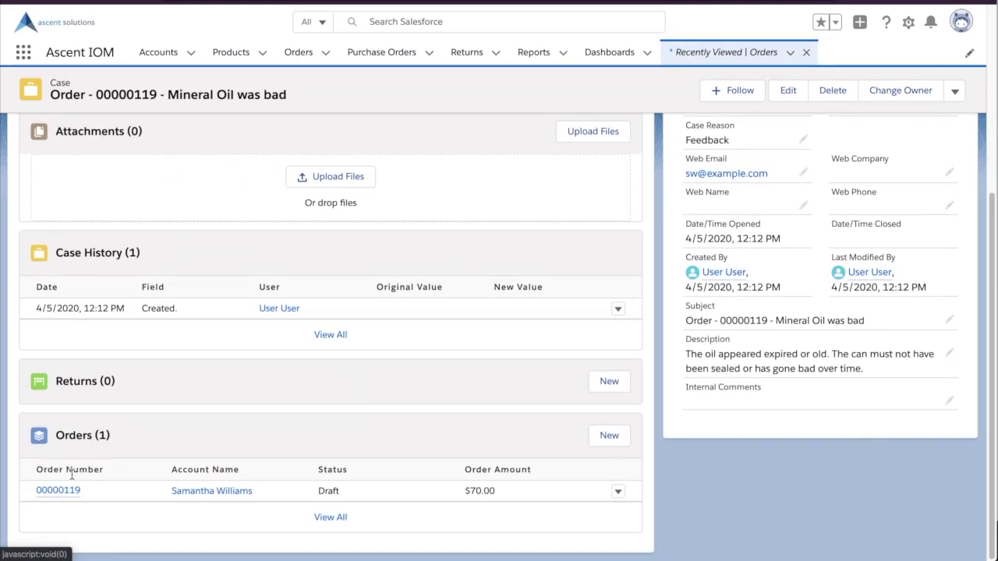
pyautogui.click(61, 489)
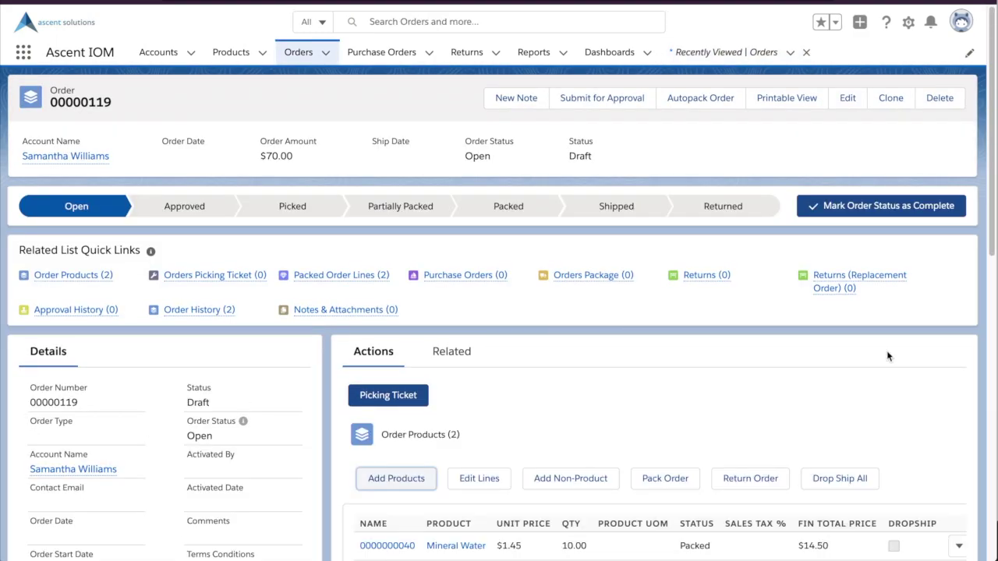
# Step: Start a return for order 00000119 from its Actions panel
pyautogui.scroll(-1, 886, 353)
pyautogui.scroll(-1, 886, 356)
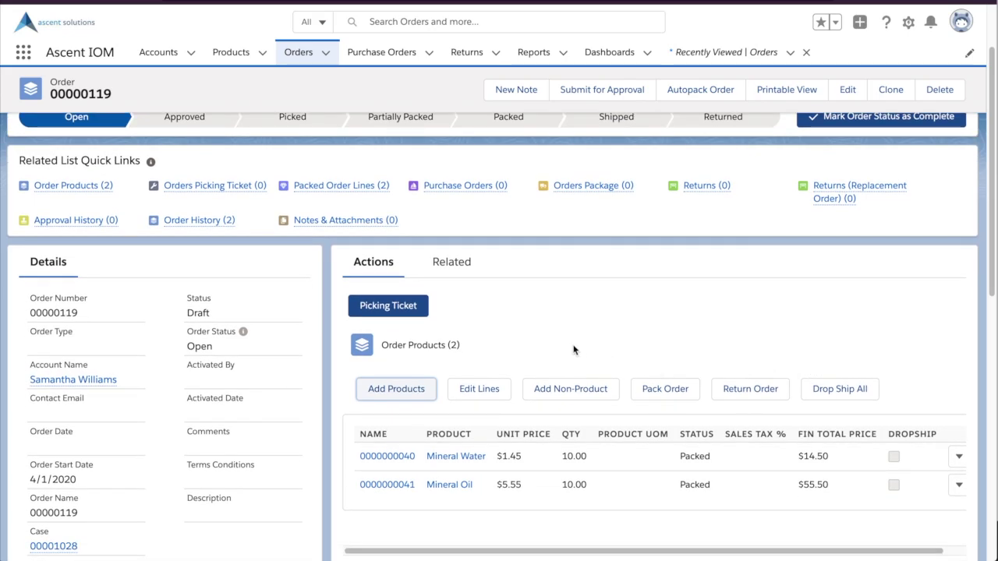
pyautogui.click(754, 396)
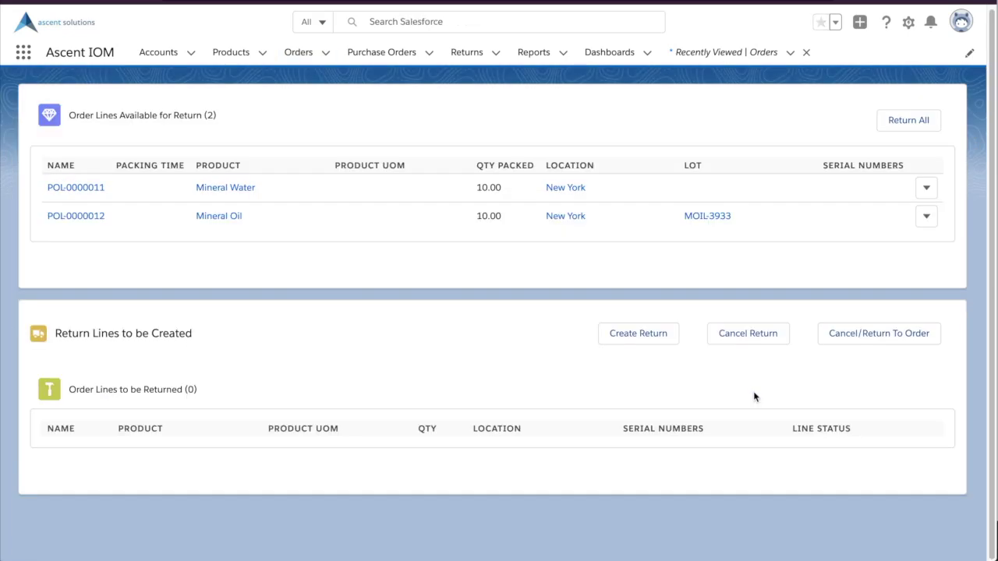
# Step: Create a return for 10 units of the Mineral Oil line
pyautogui.click(924, 219)
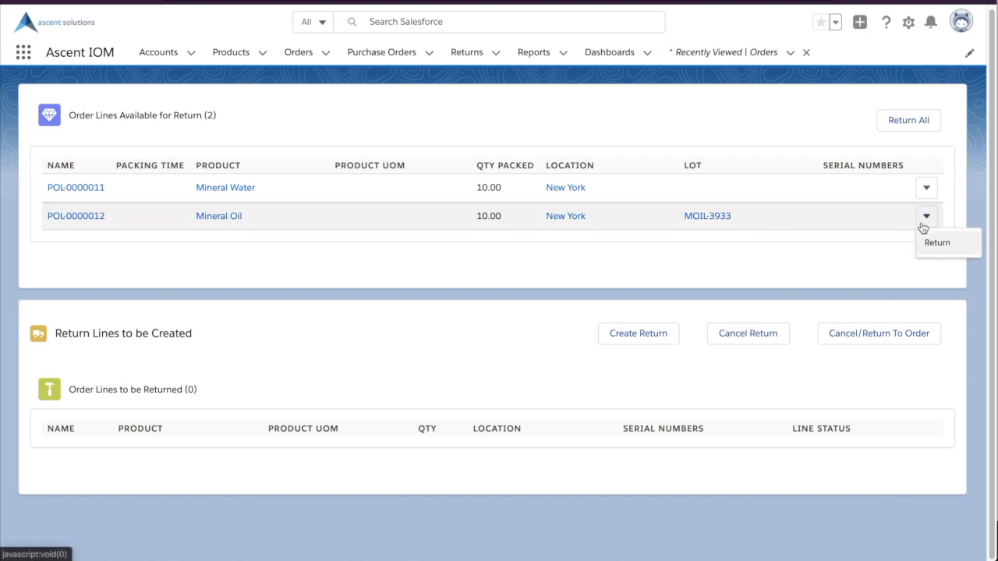
pyautogui.click(935, 244)
pyautogui.click(423, 463)
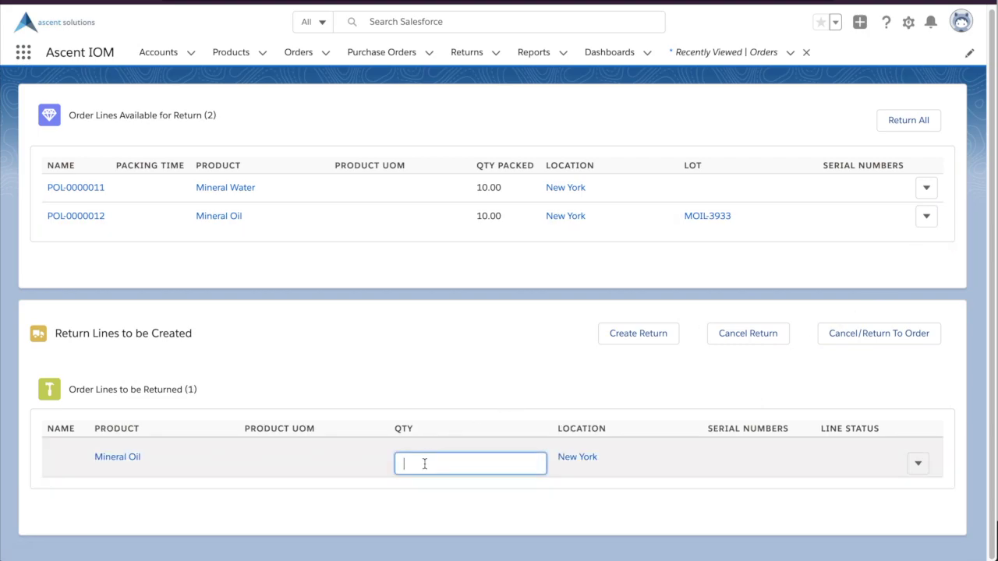
pyautogui.write('10')
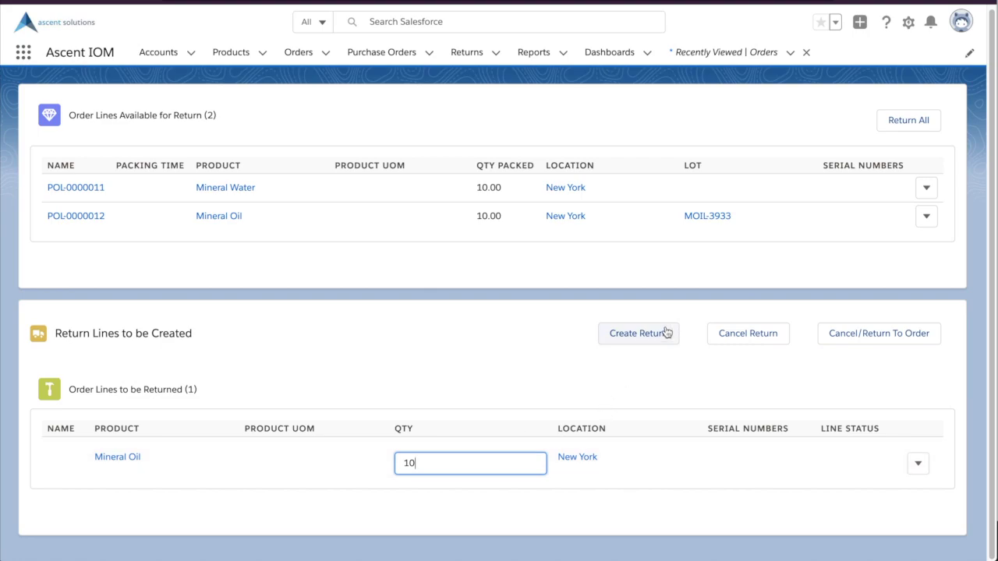
pyautogui.click(663, 334)
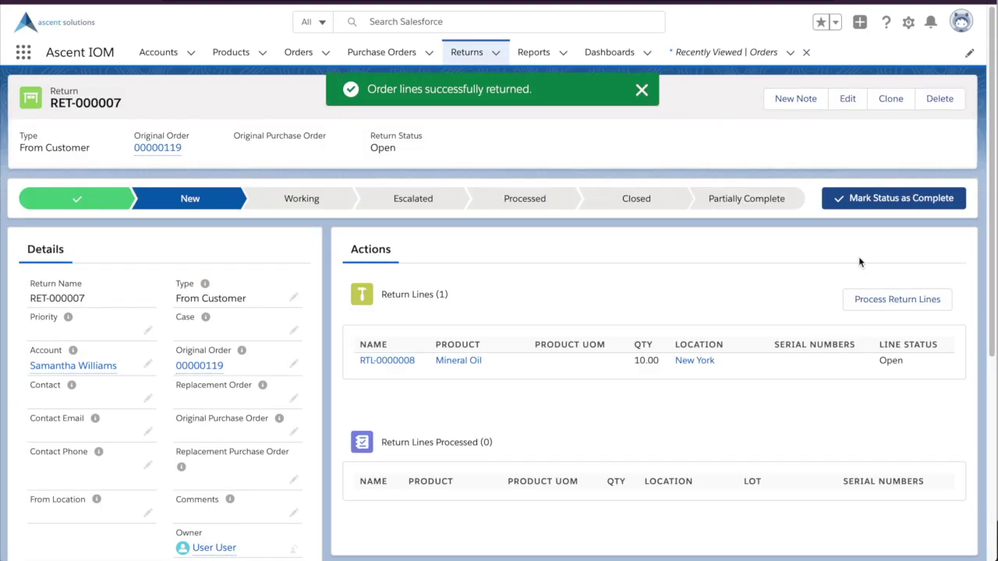
# Step: Link return RET-000007 to case 00001028 and begin processing its lines
pyautogui.click(850, 103)
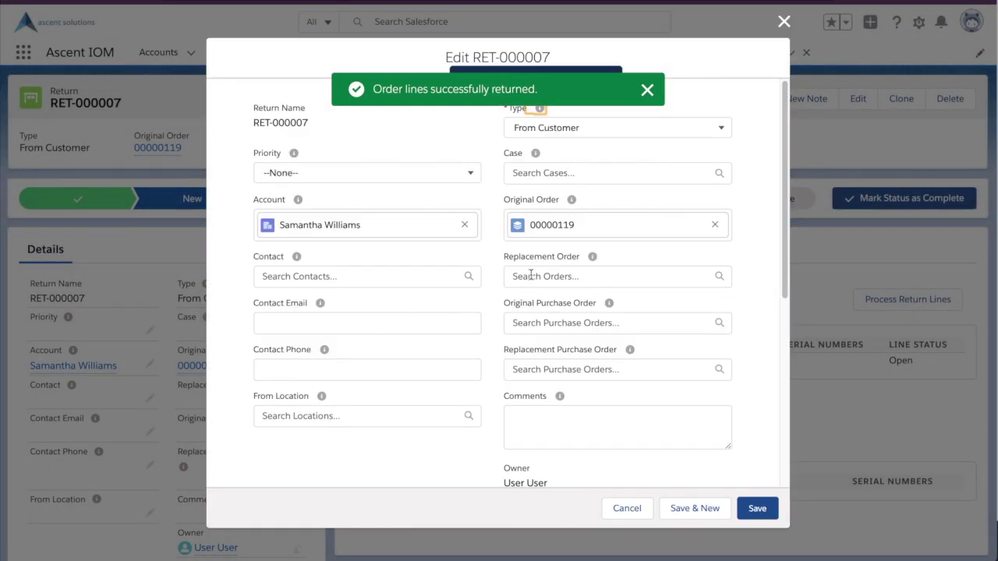
pyautogui.click(548, 172)
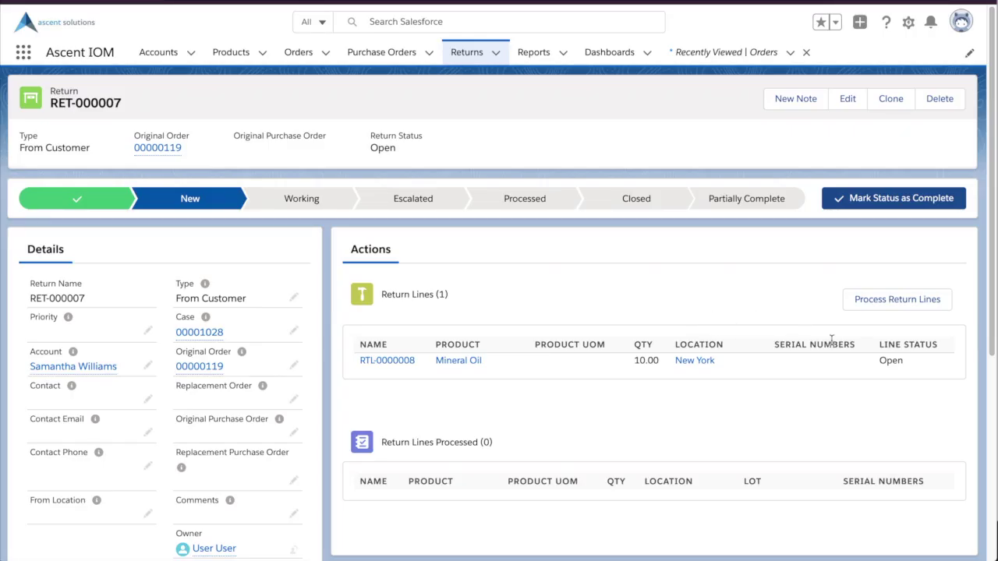
pyautogui.click(906, 307)
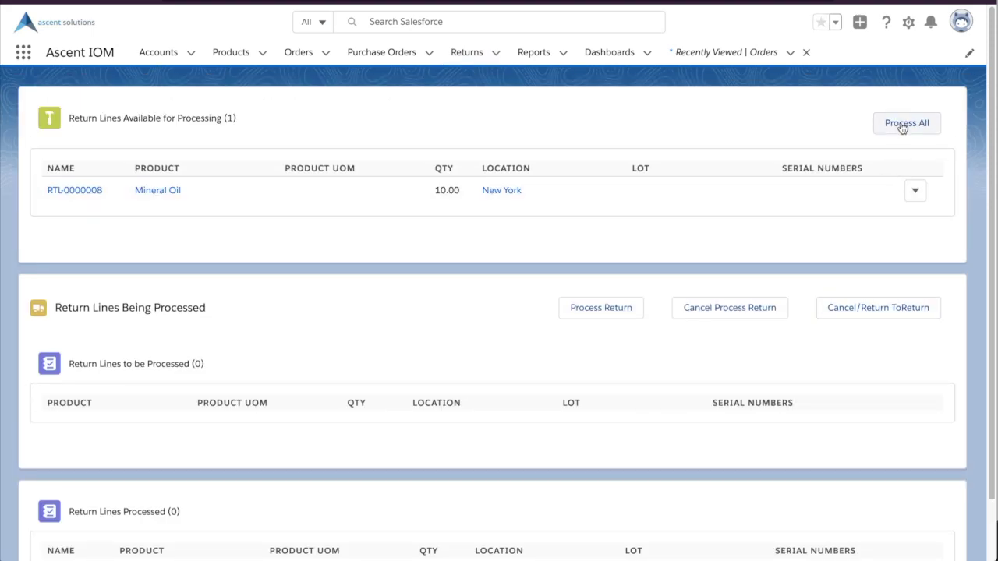
# Step: Process the 10-unit Mineral Oil line into lot MOIL-3933, then view that lot
pyautogui.click(902, 126)
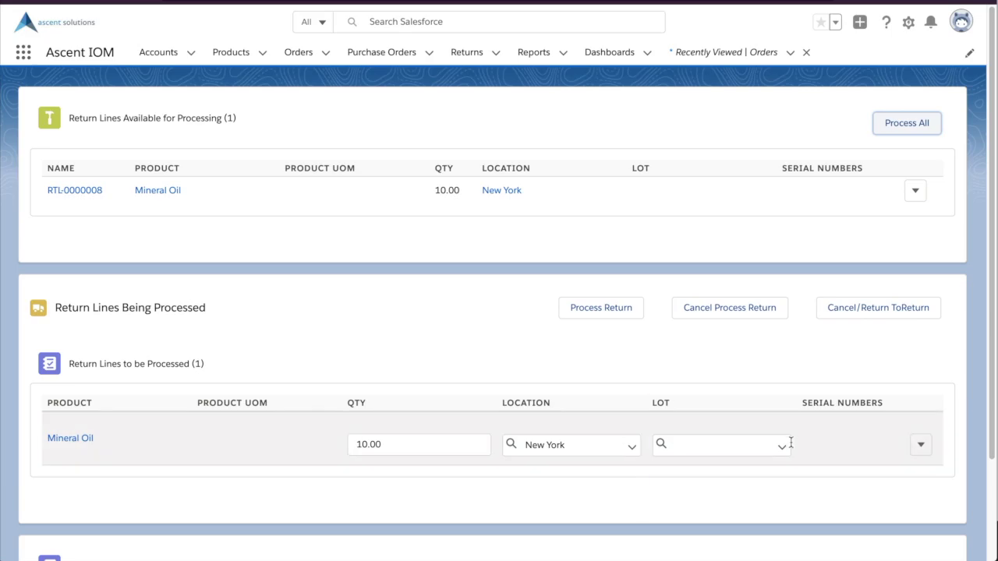
pyautogui.click(782, 446)
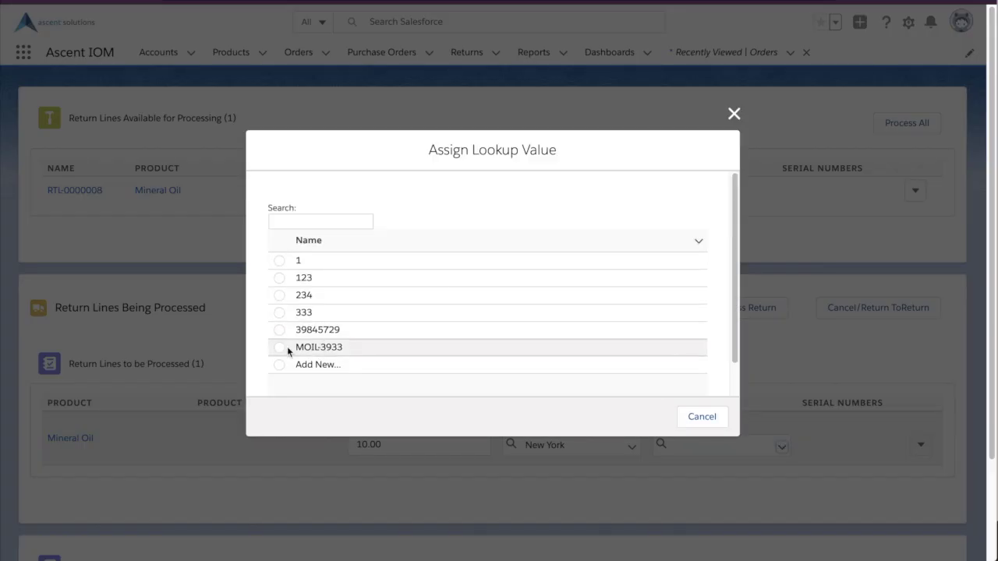
pyautogui.click(281, 348)
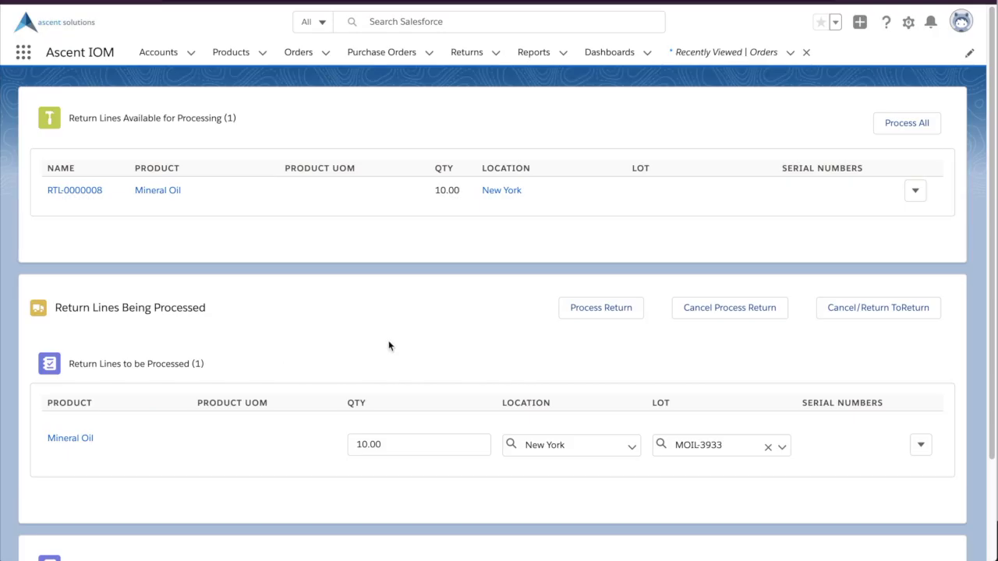
pyautogui.click(612, 314)
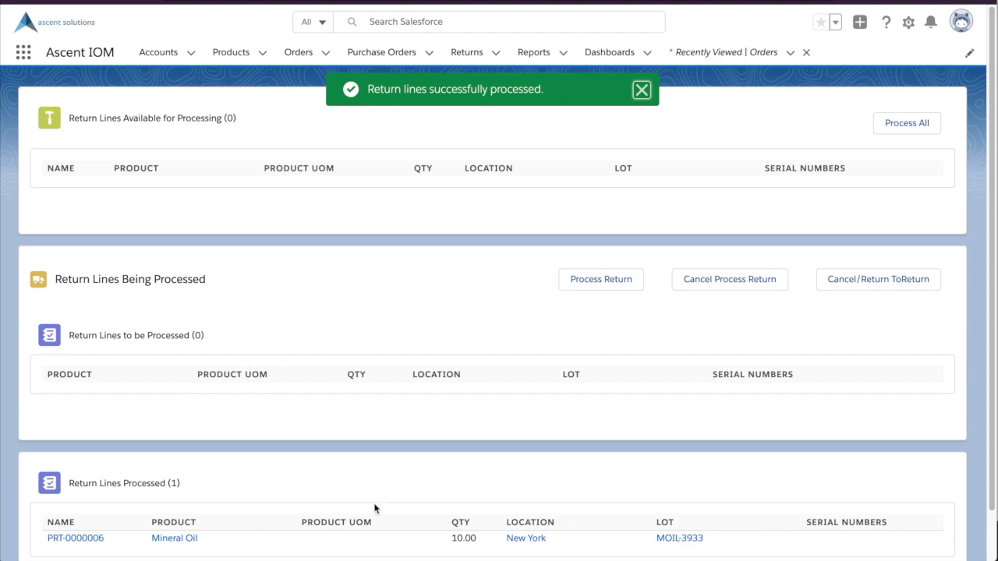
pyautogui.click(688, 537)
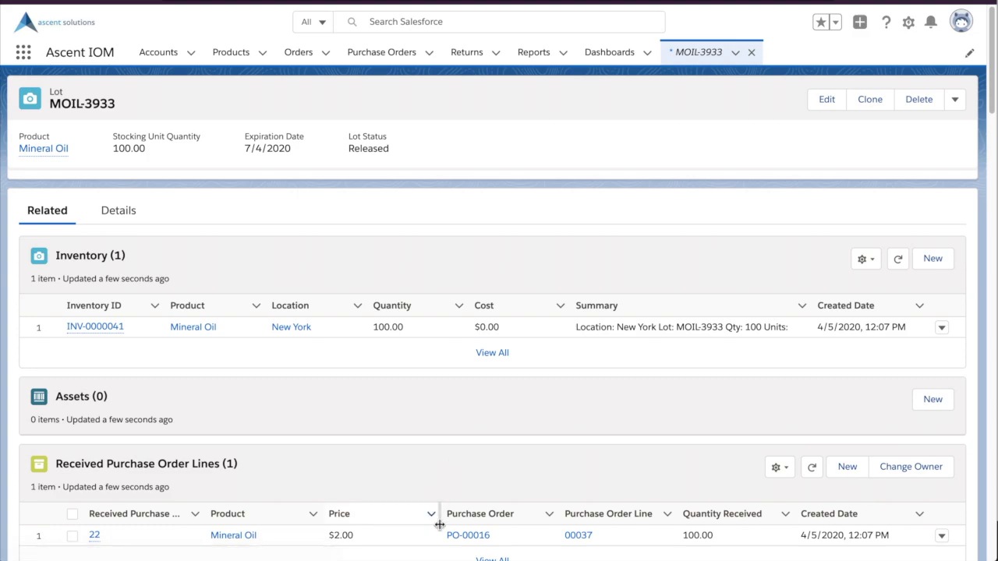
# Step: Return all 100 Mineral Oil units received on PO-00016 to the vendor
pyautogui.click(461, 535)
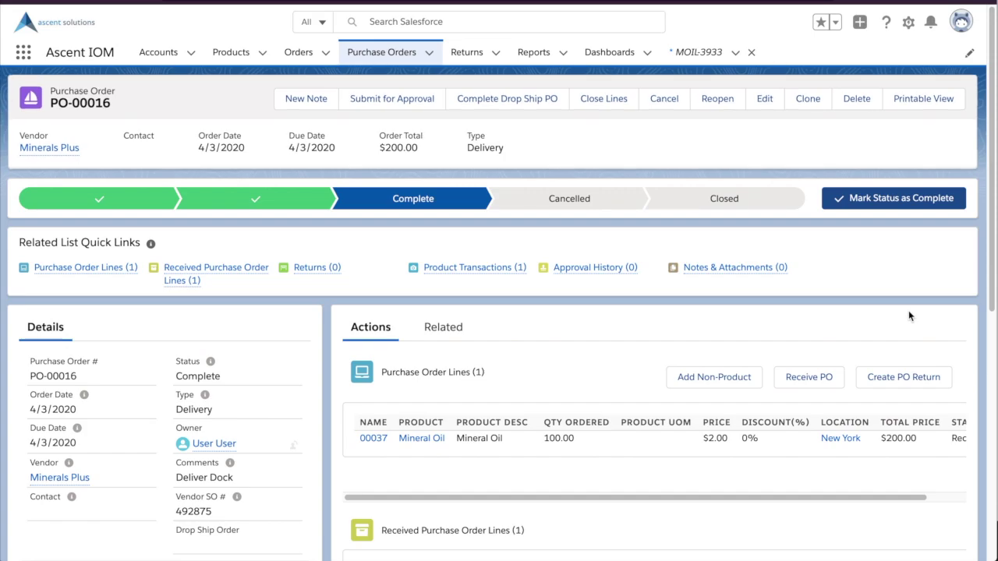
pyautogui.click(906, 377)
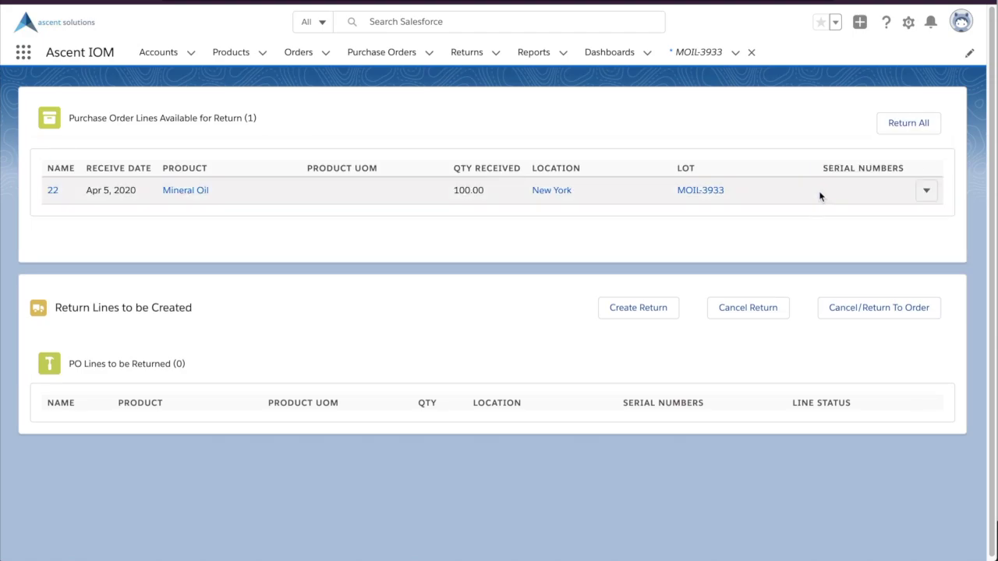
pyautogui.click(901, 128)
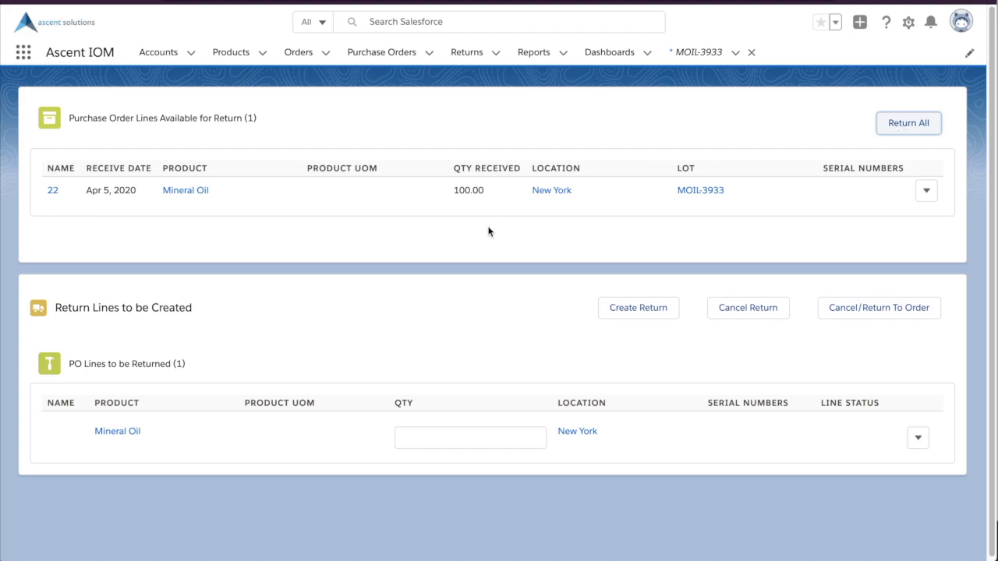
pyautogui.click(468, 436)
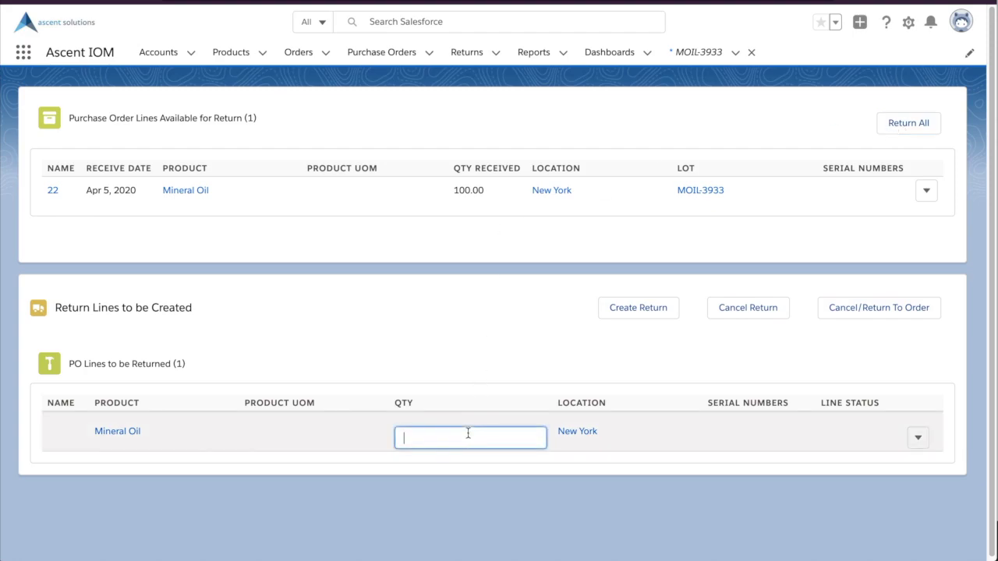
pyautogui.write('100')
pyautogui.click(638, 308)
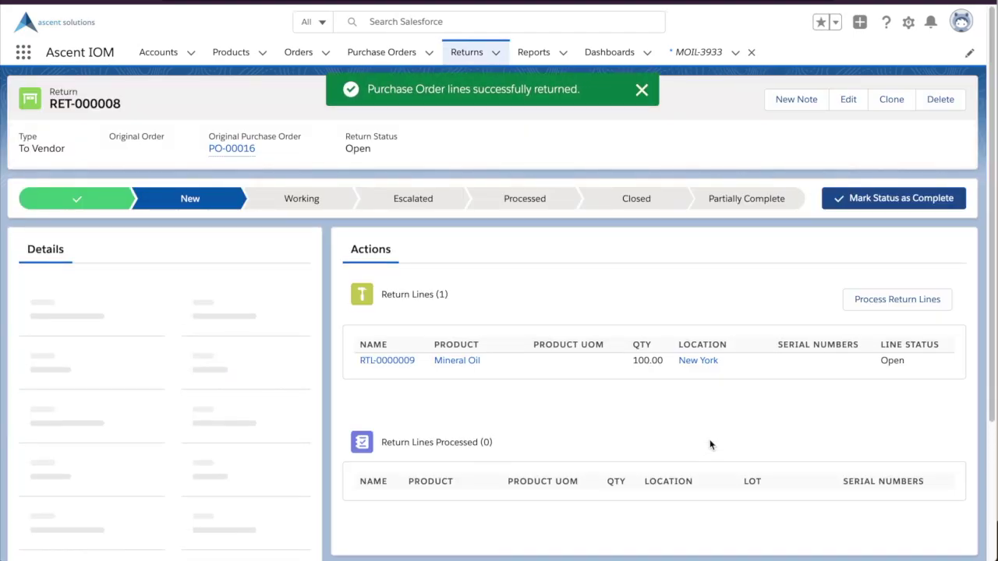
# Step: Process RET-000008's 100-unit Mineral Oil line out of MOIL-3933's New York inventory
pyautogui.click(907, 304)
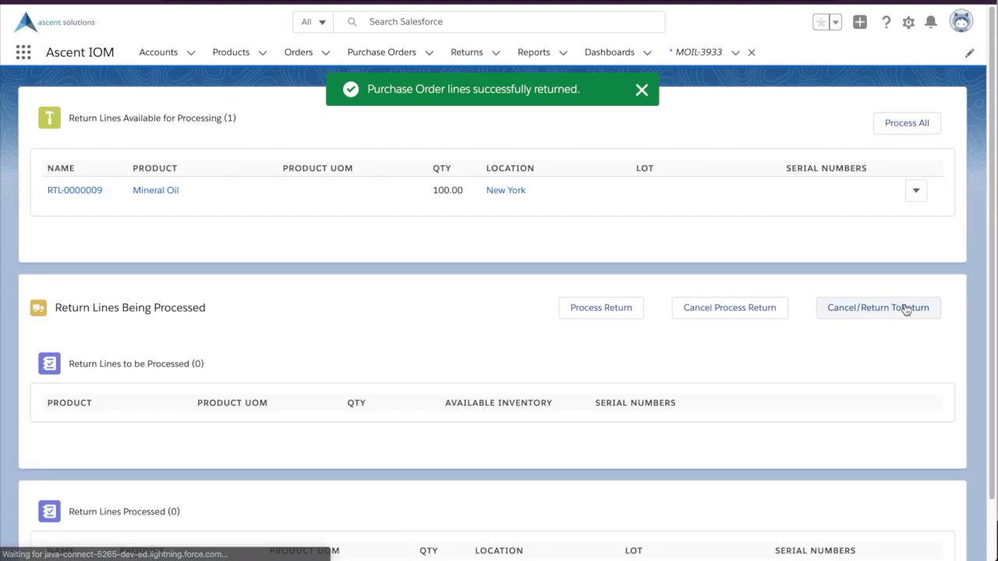
pyautogui.click(901, 131)
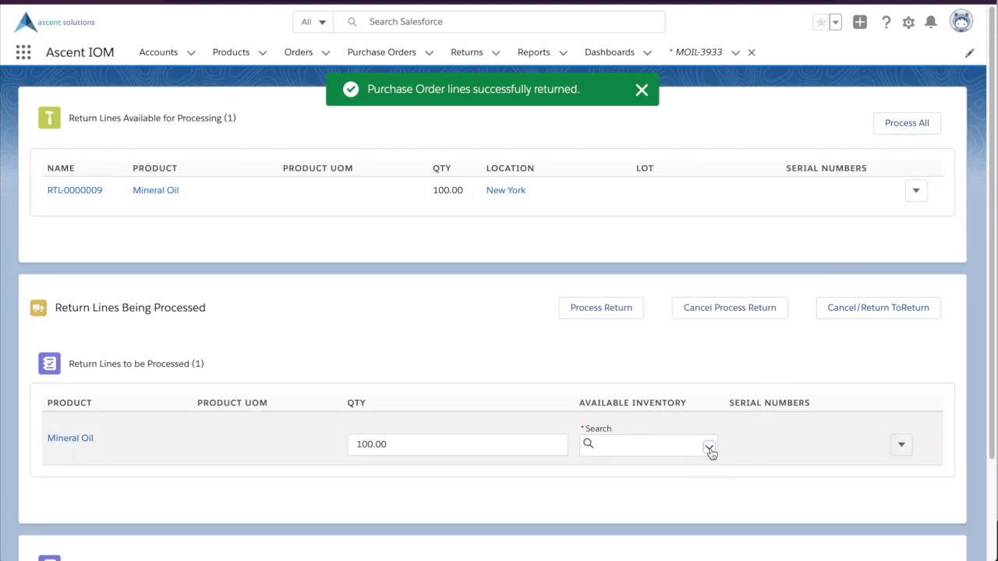
pyautogui.click(709, 448)
pyautogui.click(279, 356)
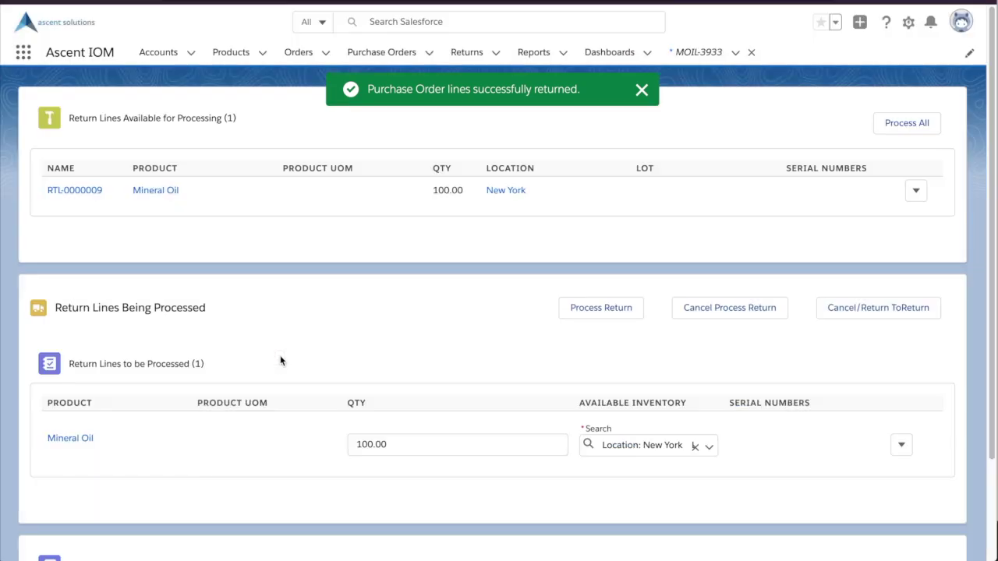
pyautogui.click(568, 311)
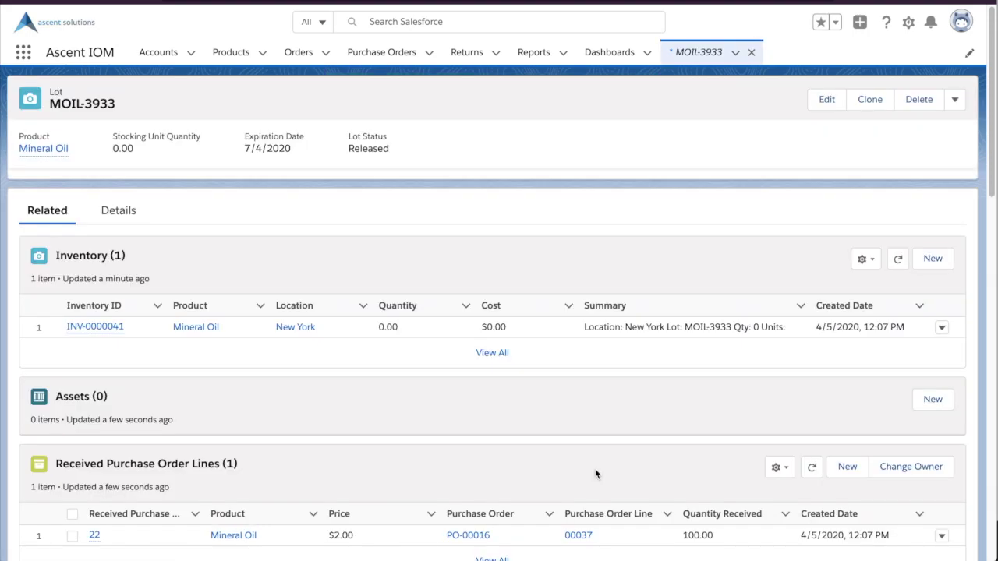
# Step: Scroll through lot MOIL-3933's related return and transaction lists down to Lot History
pyautogui.scroll(-3, 595, 474)
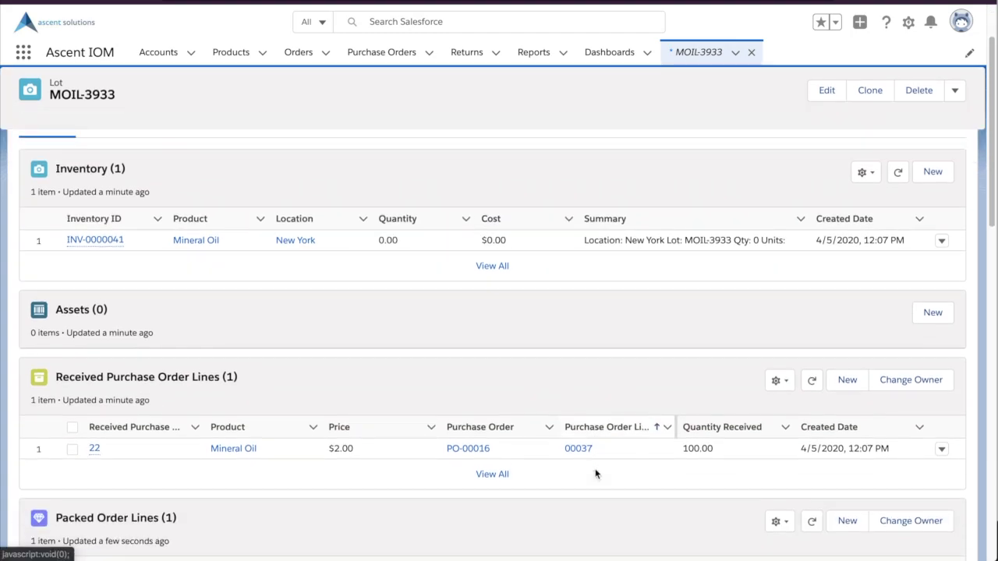
pyautogui.scroll(-2, 597, 475)
pyautogui.scroll(-2, 595, 472)
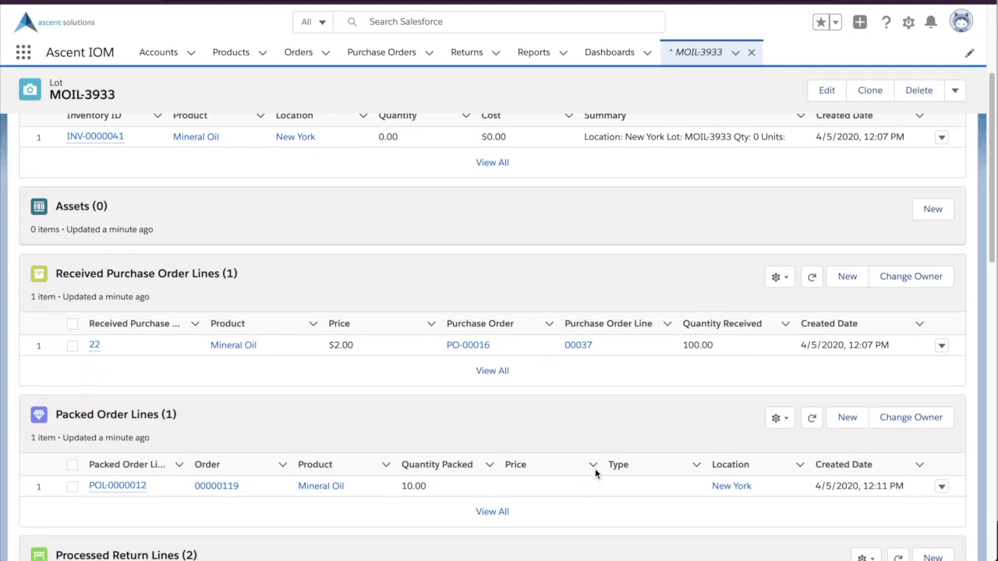
pyautogui.scroll(-2, 595, 473)
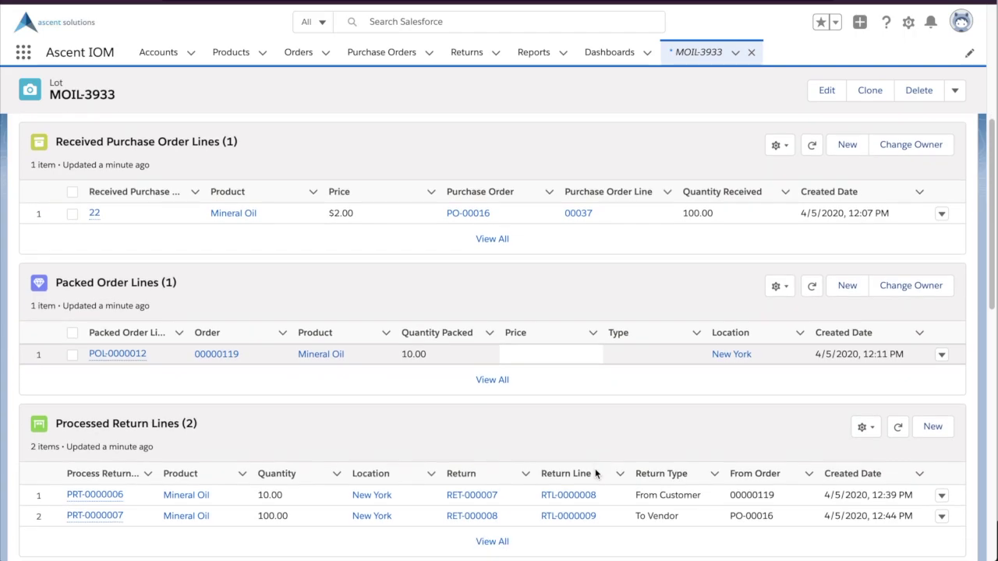
pyautogui.scroll(-2, 594, 473)
pyautogui.scroll(-1, 595, 473)
pyautogui.scroll(-2, 597, 475)
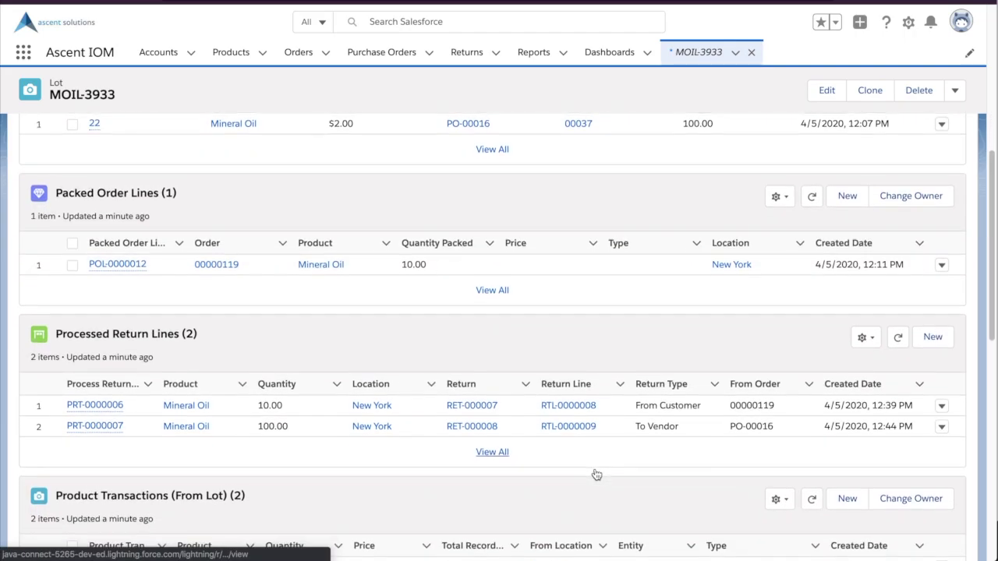
pyautogui.scroll(-1, 597, 475)
pyautogui.scroll(-1, 597, 474)
pyautogui.scroll(-1, 596, 475)
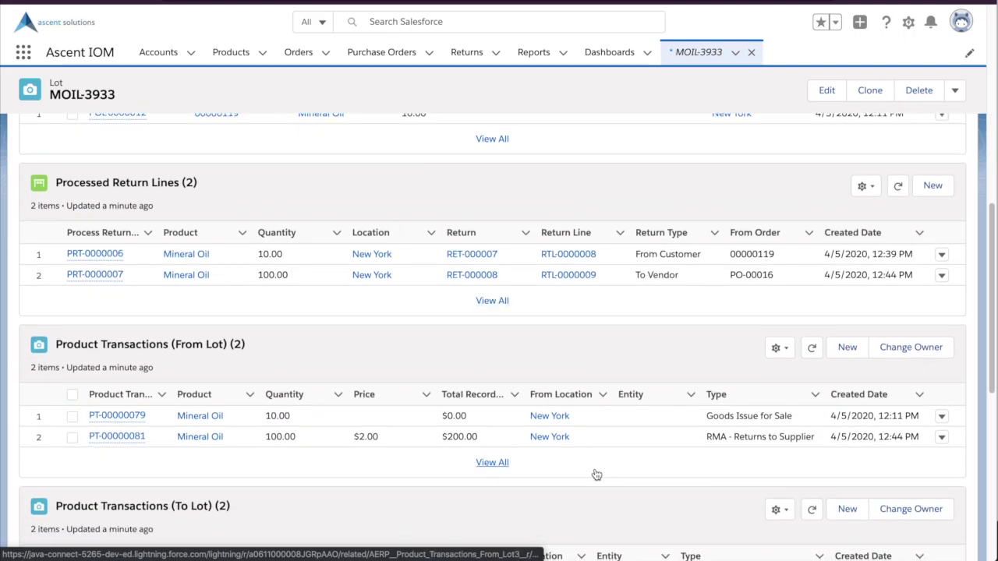
pyautogui.scroll(-2, 597, 475)
pyautogui.scroll(-1, 596, 475)
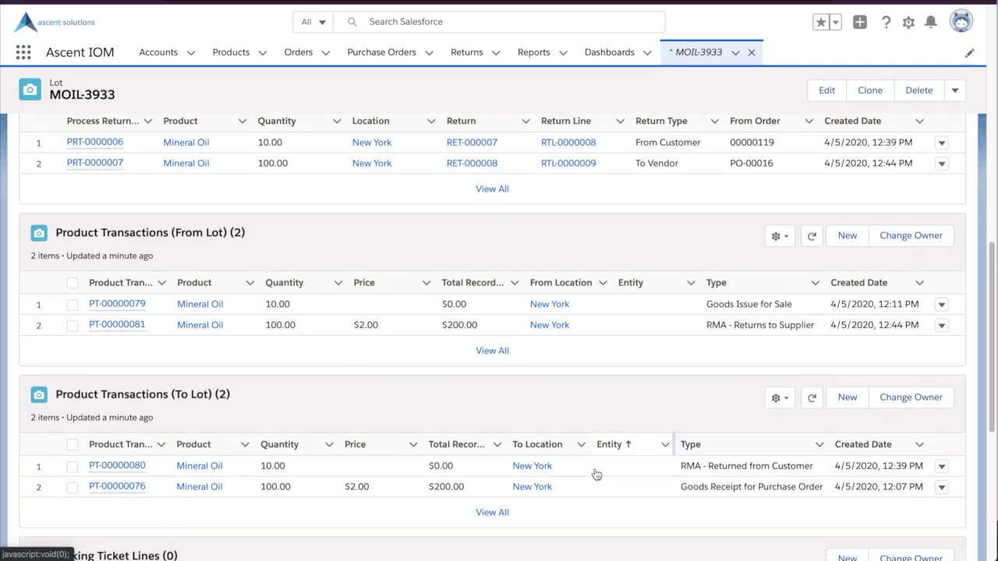
pyautogui.scroll(-1, 596, 474)
pyautogui.scroll(-1, 597, 475)
pyautogui.scroll(-1, 597, 475)
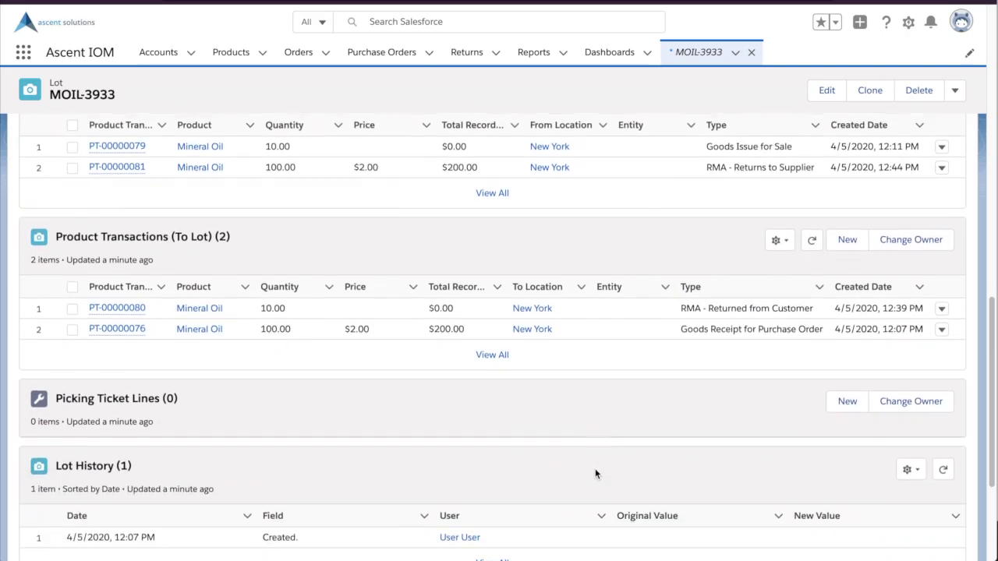
pyautogui.scroll(-1, 597, 474)
pyautogui.scroll(-1, 595, 472)
pyautogui.scroll(-1, 595, 472)
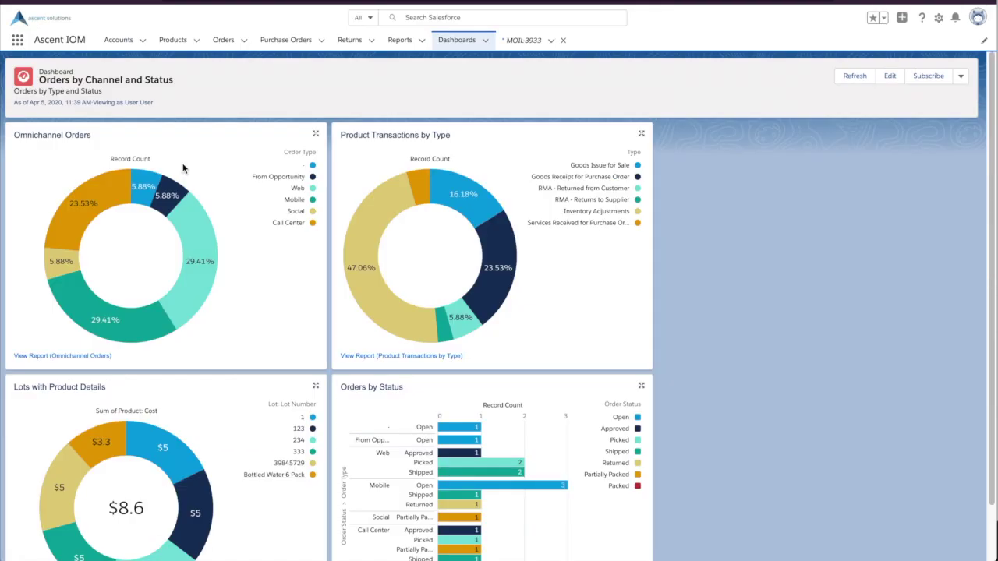